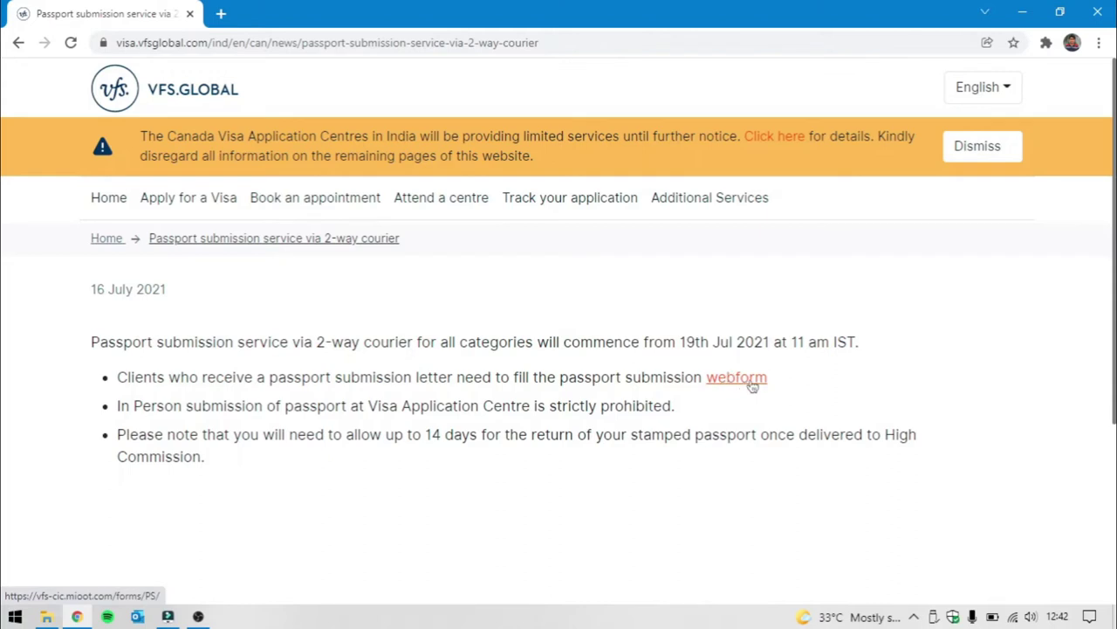
# Open the passport submission webform, choosing the Temporary Resident Visa (TRV, SP, WP) category and Yes for biometrics enrolment
pyautogui.click(752, 381)
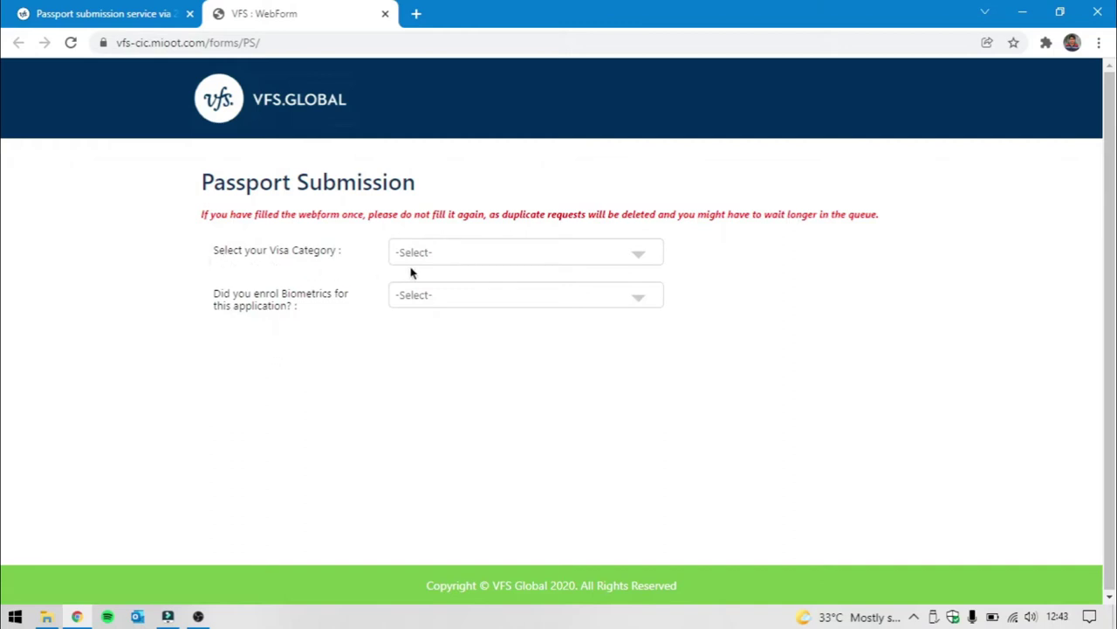
pyautogui.click(496, 259)
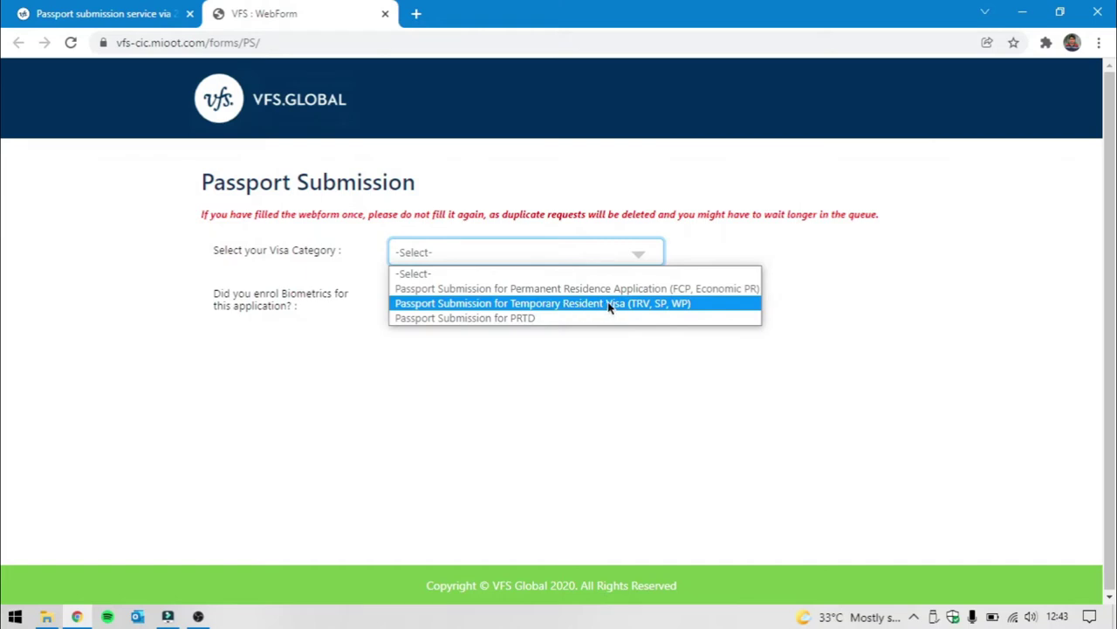
pyautogui.click(715, 304)
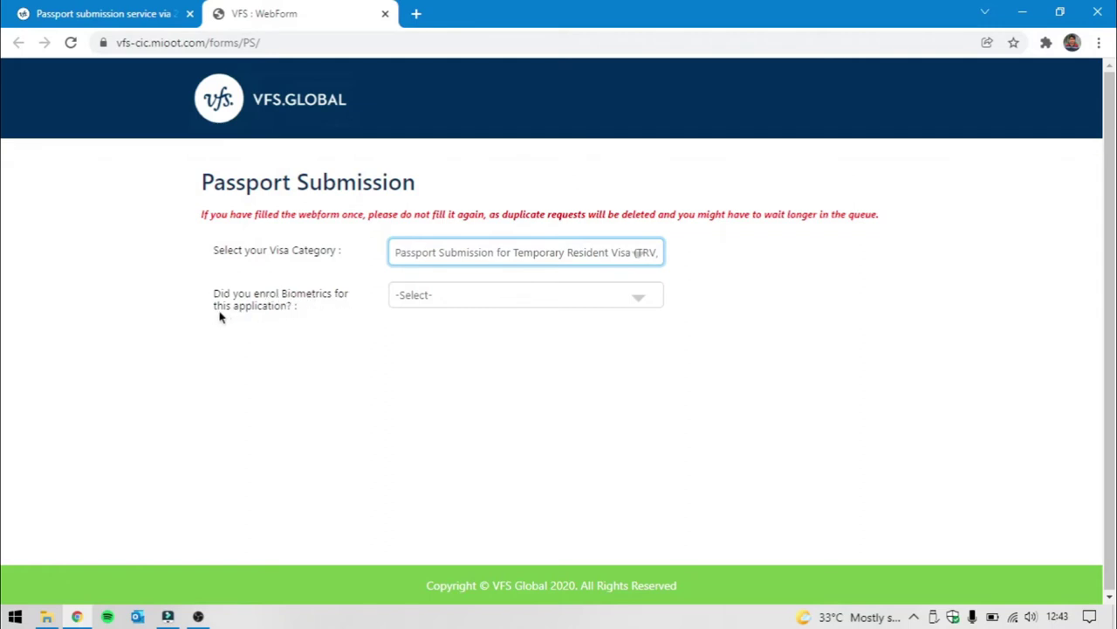
pyautogui.click(499, 300)
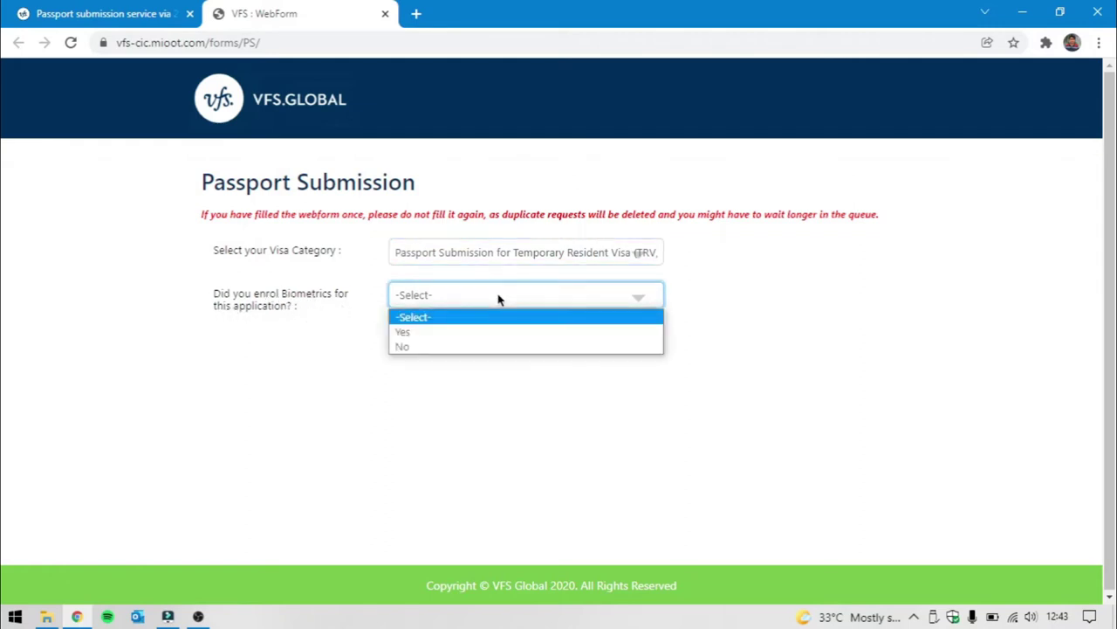
pyautogui.click(463, 337)
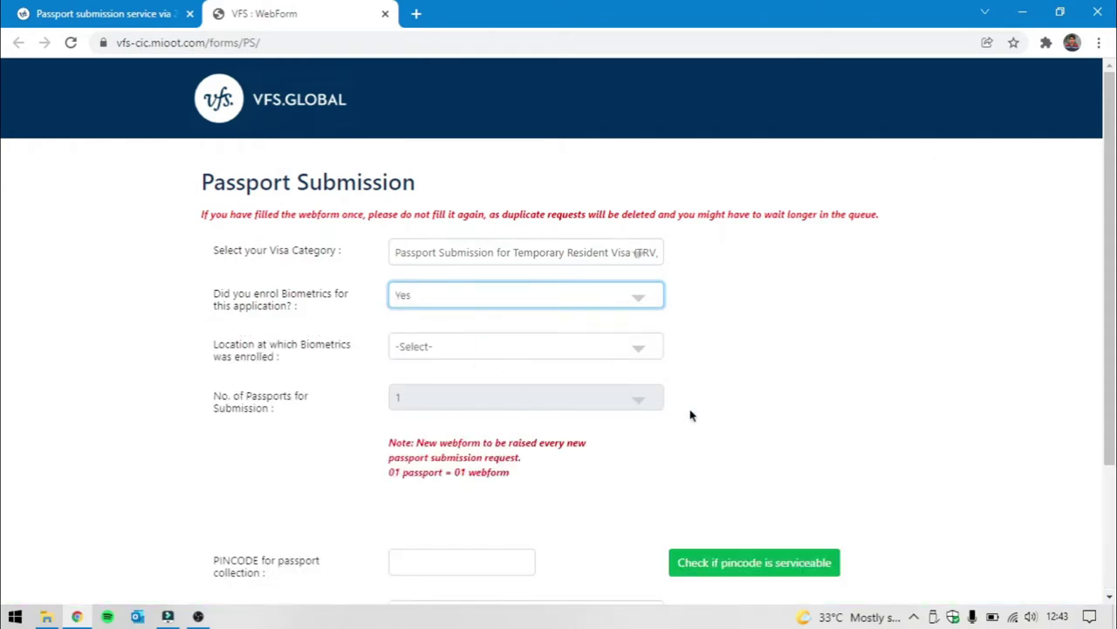
# Enter the pincode for passport collection and check whether it is serviceable
pyautogui.scroll(-3, 691, 418)
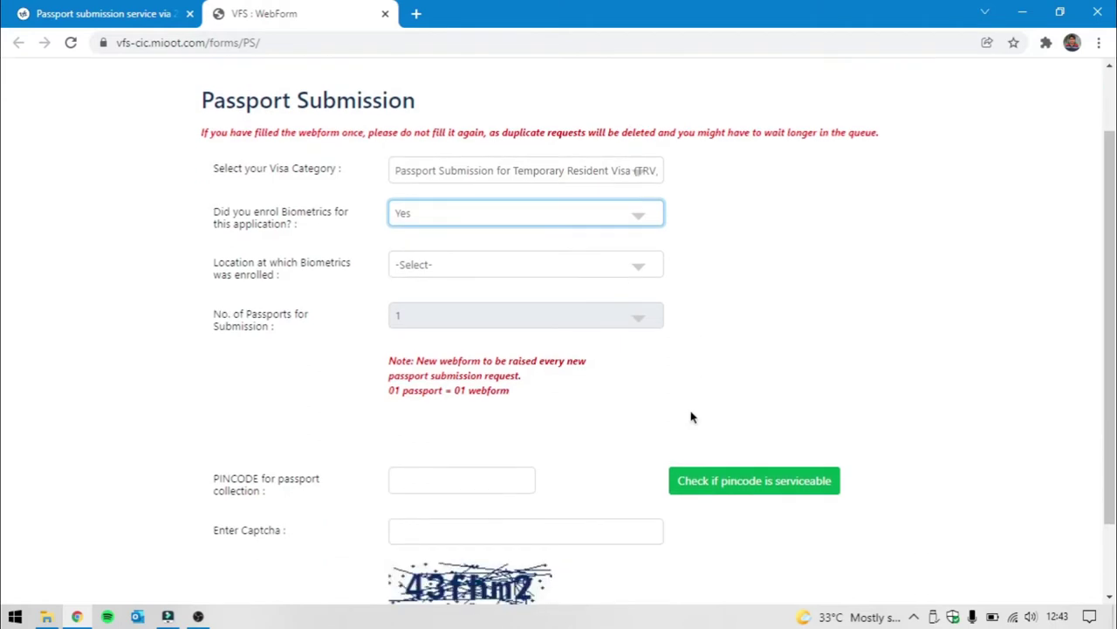
pyautogui.click(508, 399)
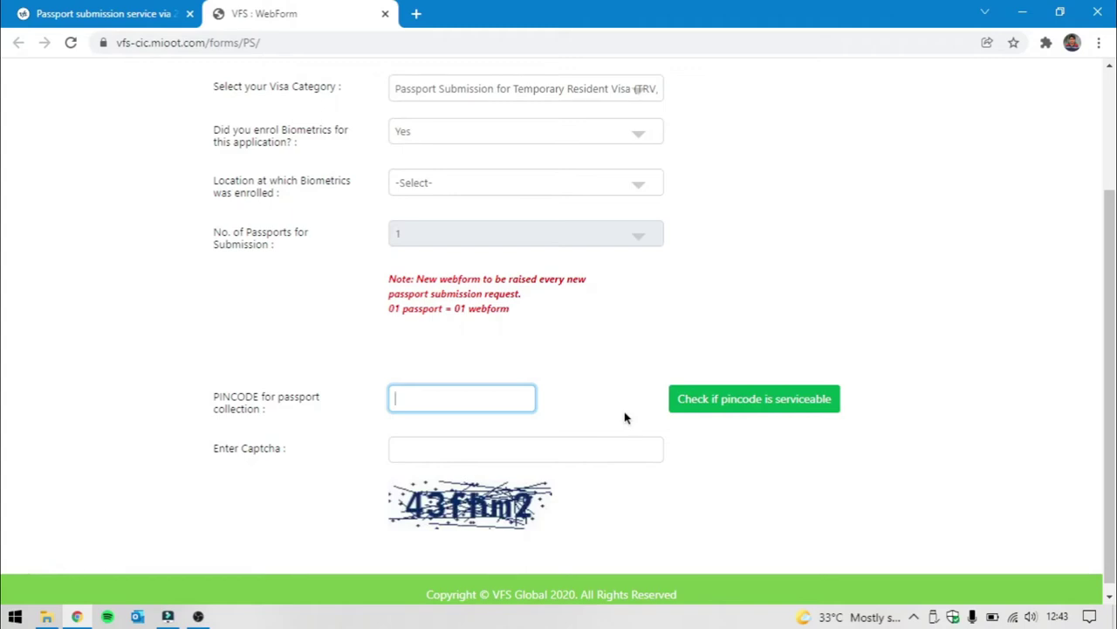
pyautogui.write('600089')
pyautogui.click(774, 407)
# Examine the passport collection address fields and the biometrics location and passport count entries above them
pyautogui.scroll(-2, 773, 407)
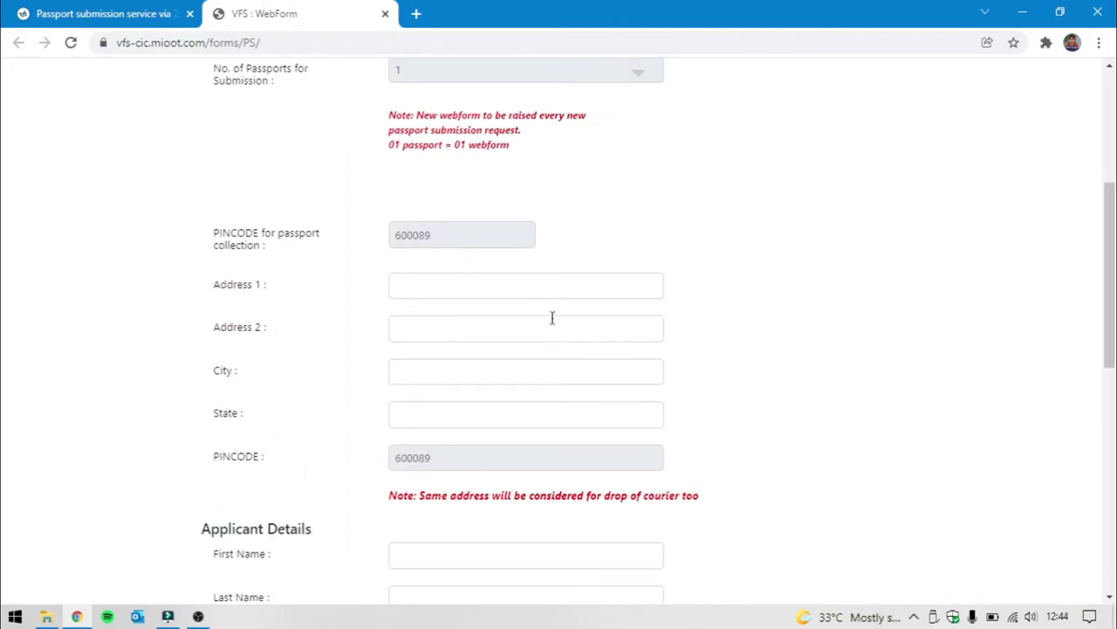
pyautogui.click(520, 285)
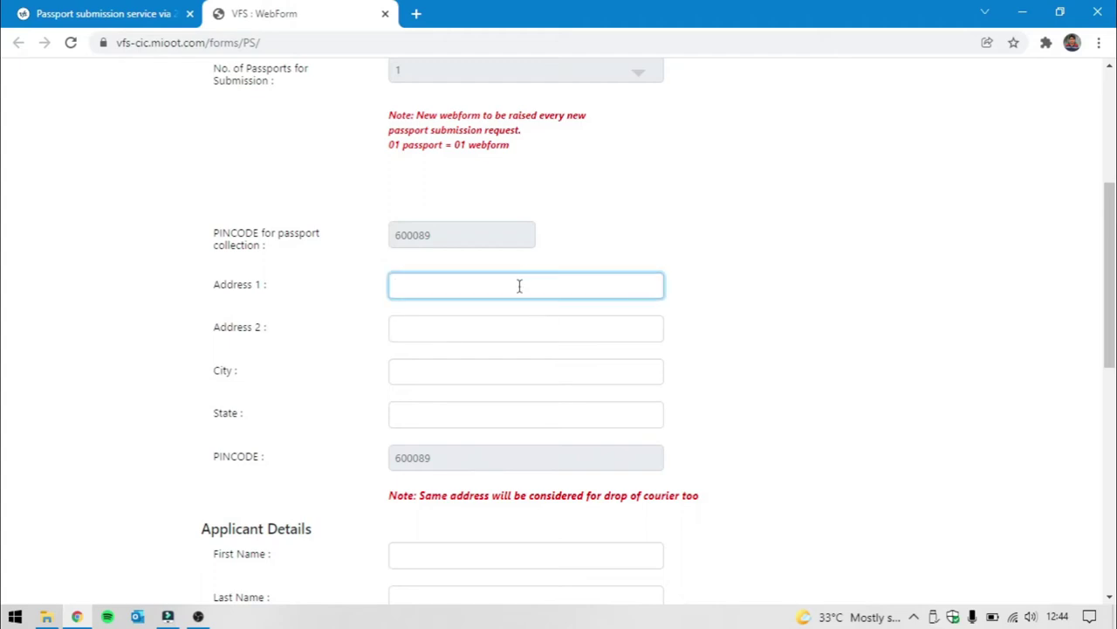
pyautogui.click(523, 319)
pyautogui.scroll(1, 535, 426)
pyautogui.scroll(3, 538, 426)
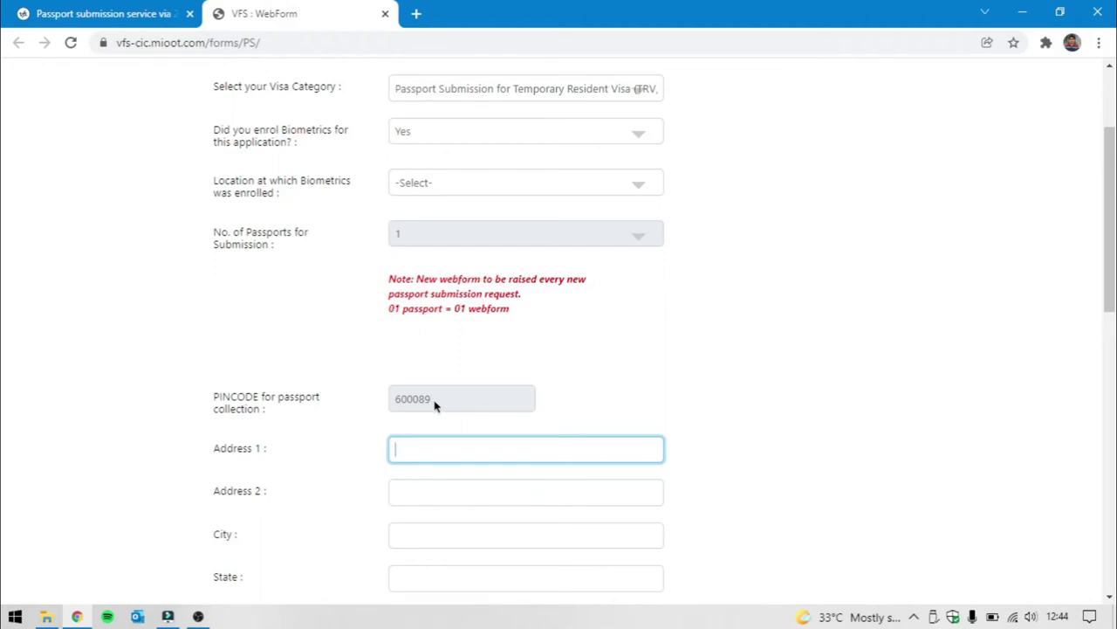
pyautogui.scroll(-1, 483, 460)
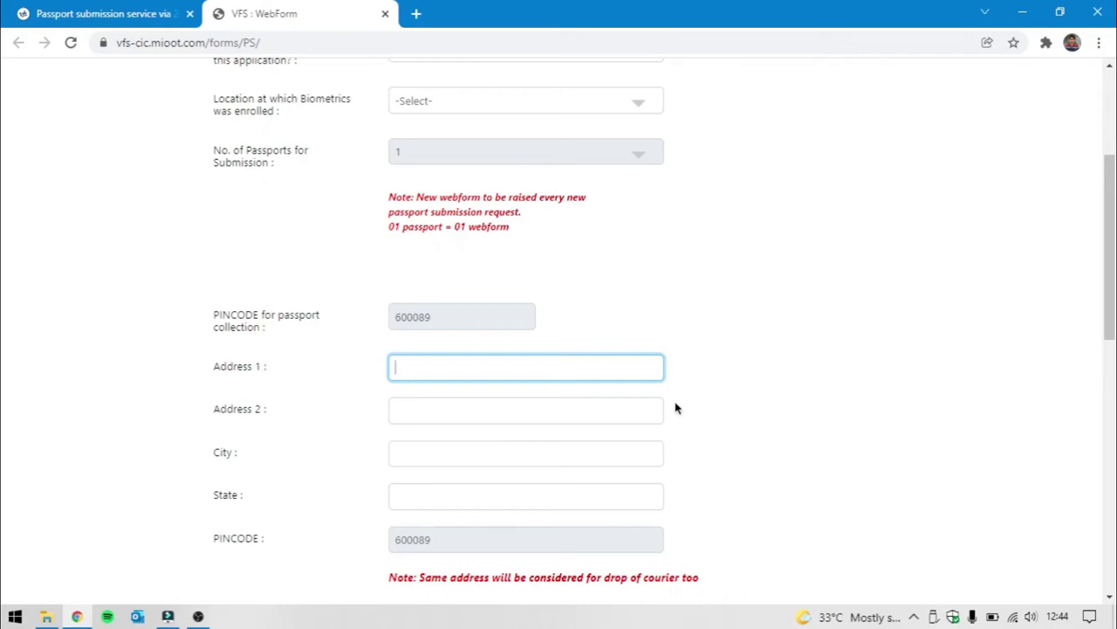
pyautogui.scroll(-1, 677, 407)
pyautogui.scroll(2, 476, 209)
pyautogui.scroll(-1, 469, 271)
pyautogui.scroll(-1, 469, 271)
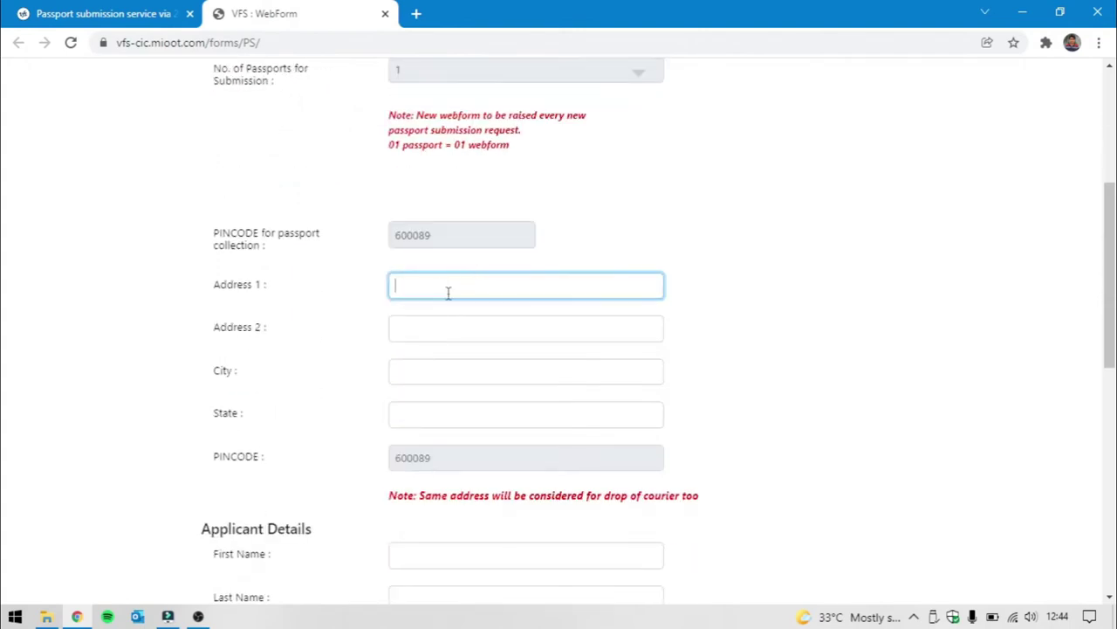
pyautogui.click(557, 329)
pyautogui.click(535, 370)
# Examine the applicant detail fields from first name and application number through email, mobile number and alternate contact number
pyautogui.scroll(-4, 529, 361)
pyautogui.scroll(2, 515, 331)
pyautogui.click(472, 310)
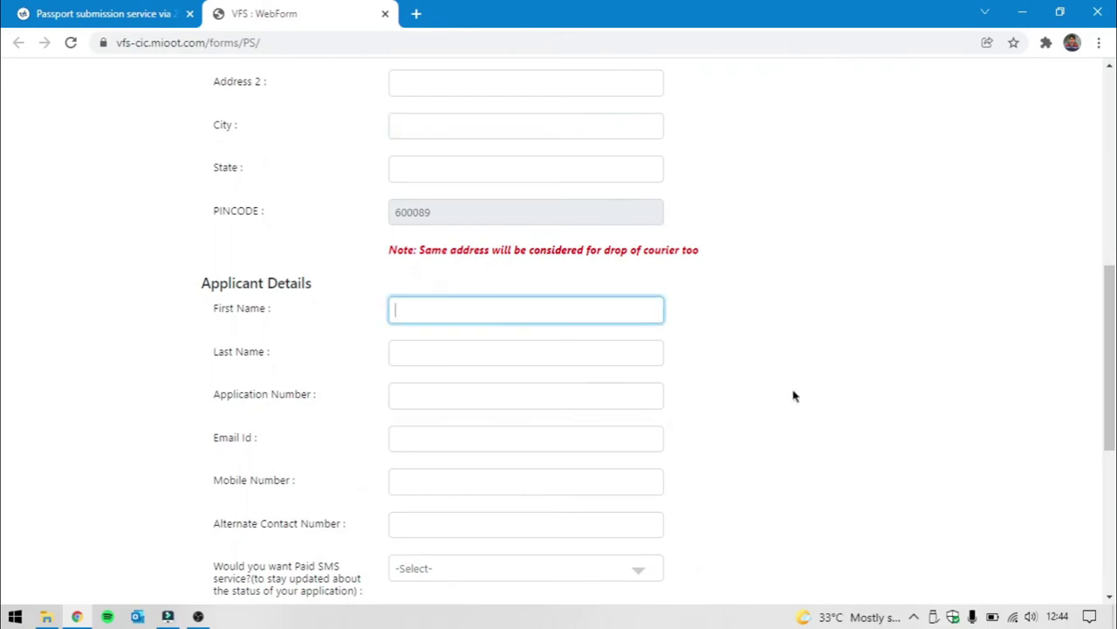
pyautogui.click(491, 349)
pyautogui.click(510, 305)
pyautogui.click(547, 385)
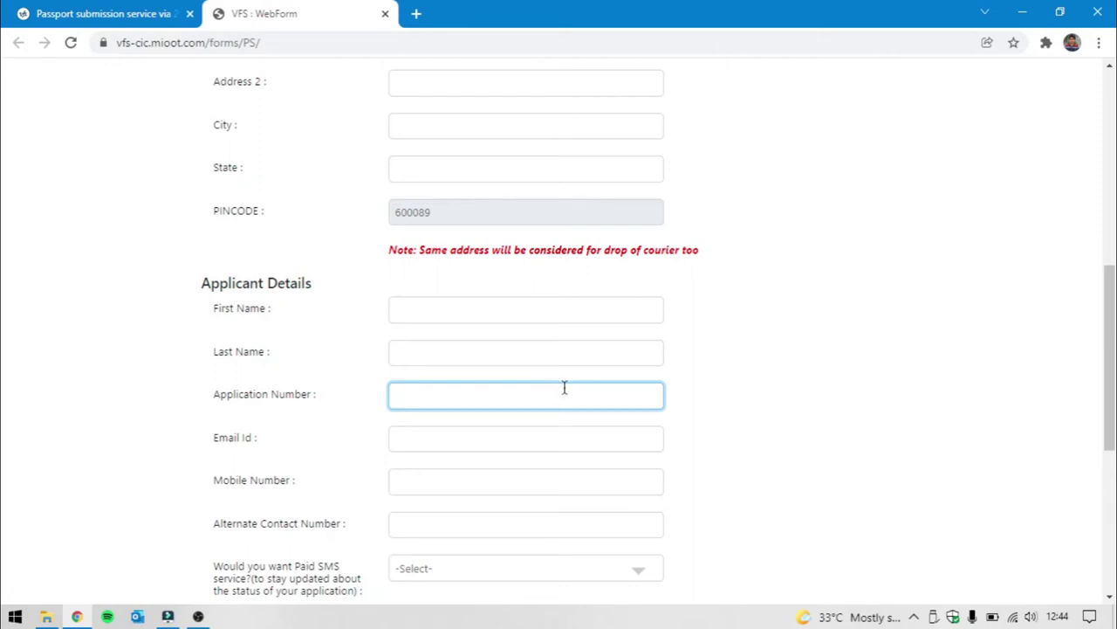
pyautogui.scroll(-1, 566, 387)
pyautogui.click(548, 360)
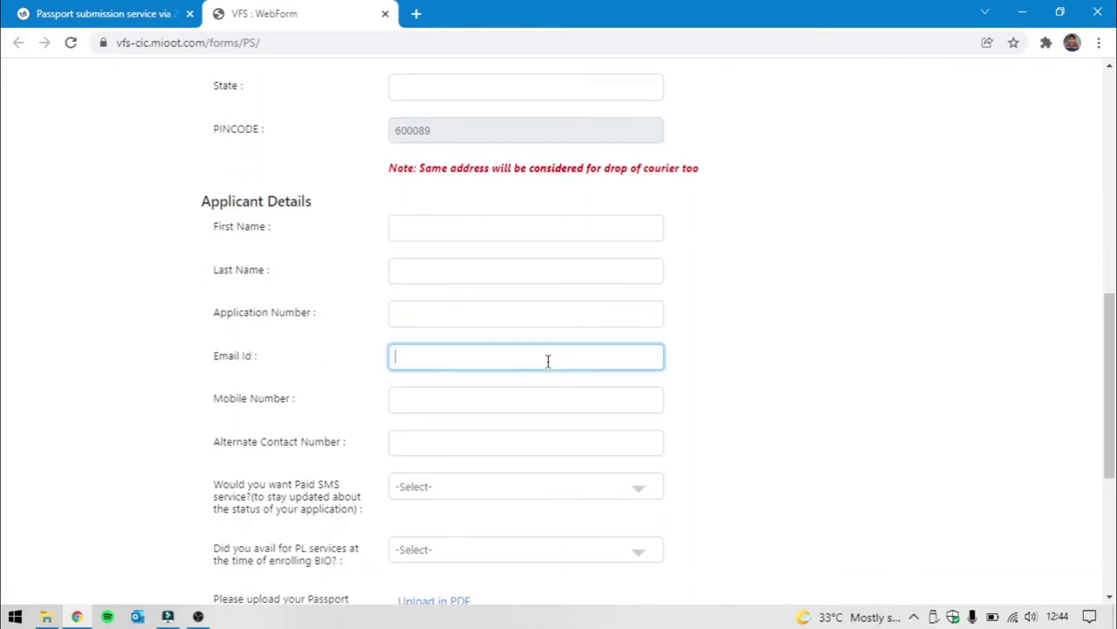
pyautogui.click(422, 310)
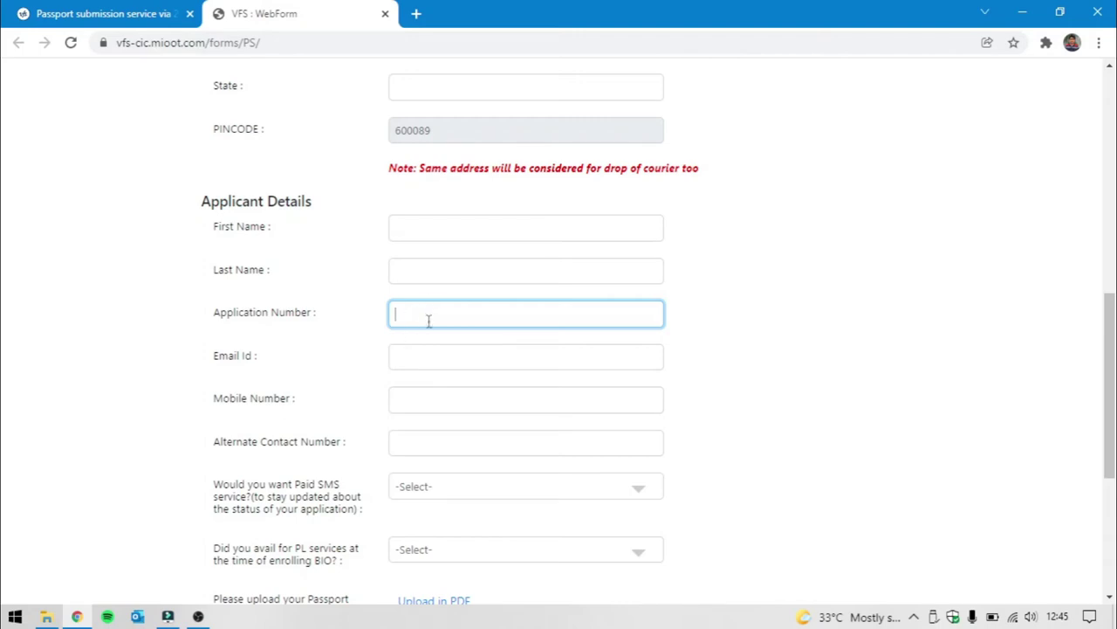
pyautogui.click(426, 348)
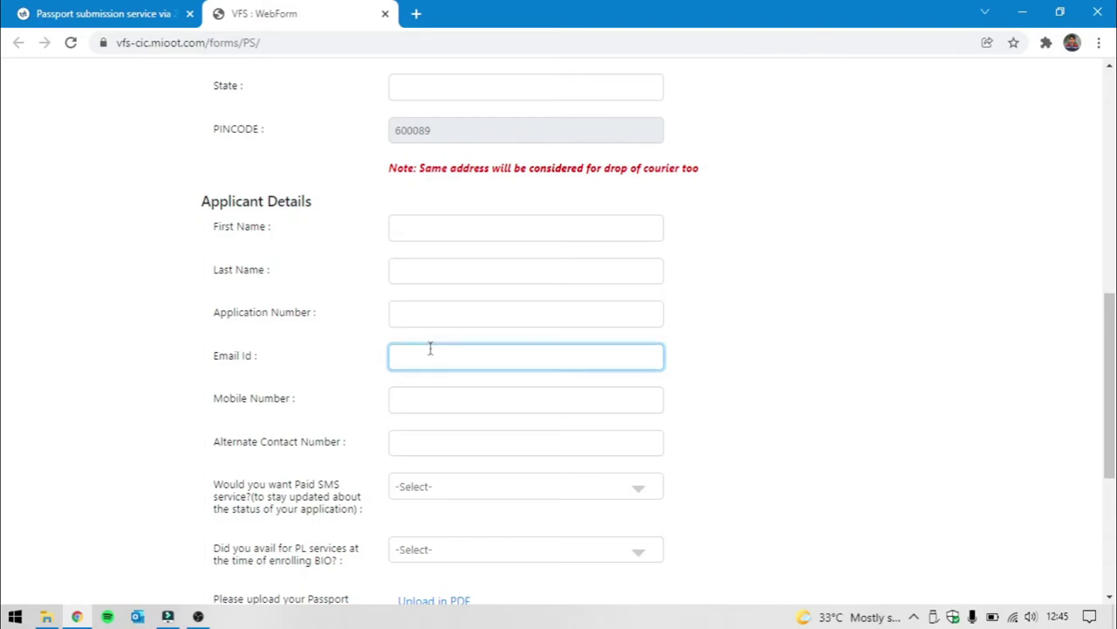
pyautogui.scroll(-1, 467, 387)
pyautogui.click(478, 320)
pyautogui.scroll(-1, 479, 323)
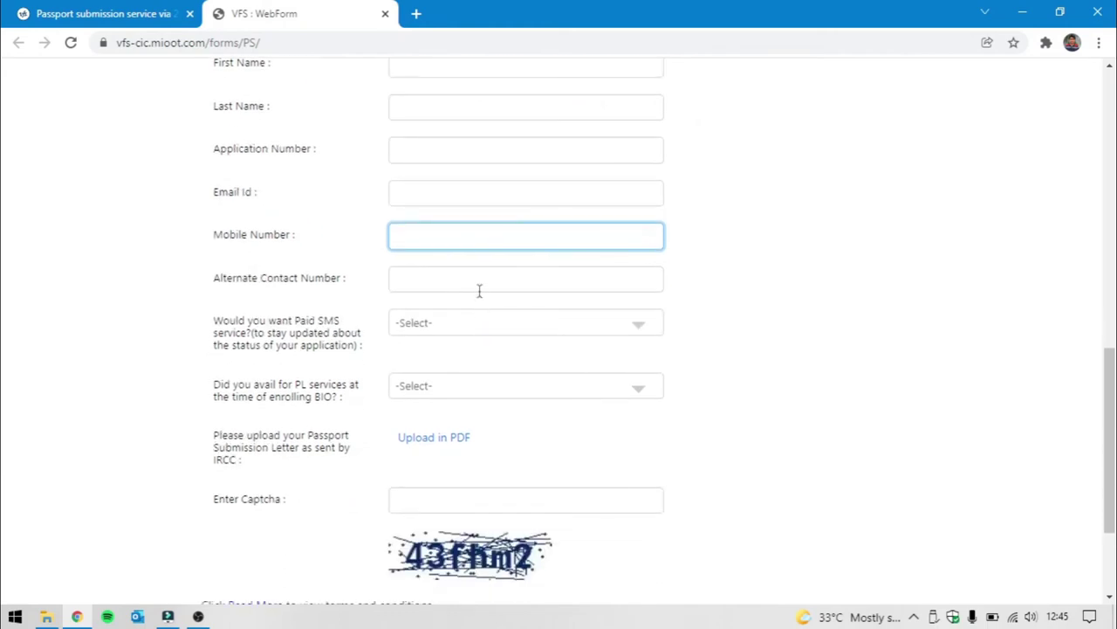
pyautogui.click(485, 276)
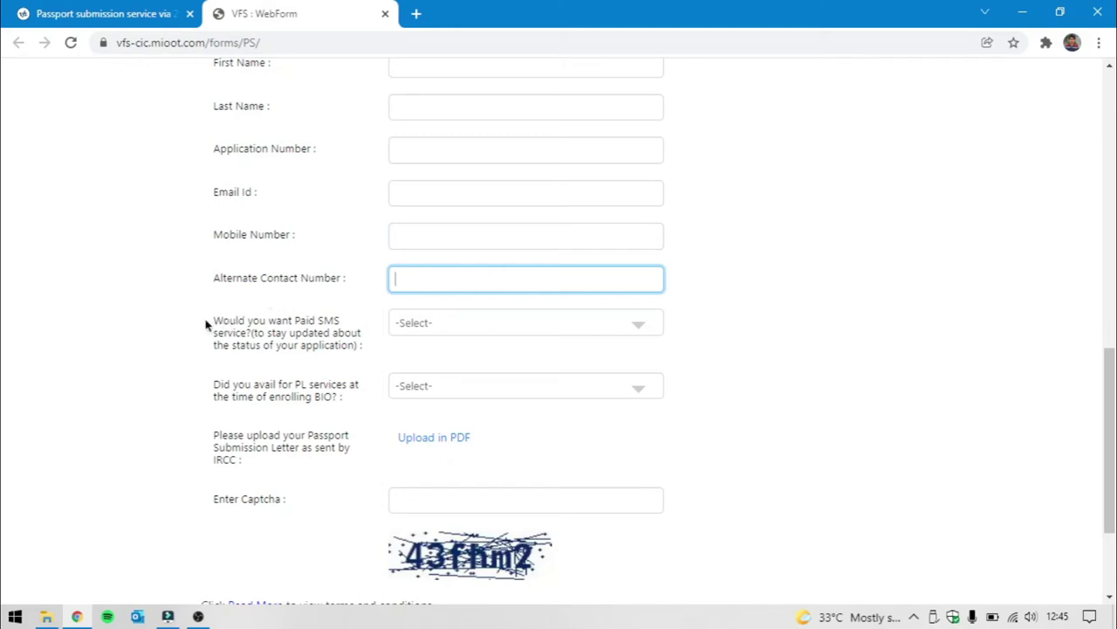
# Read the paid SMS service question and answer it with No
pyautogui.moveTo(214, 323); pyautogui.dragTo(357, 356)
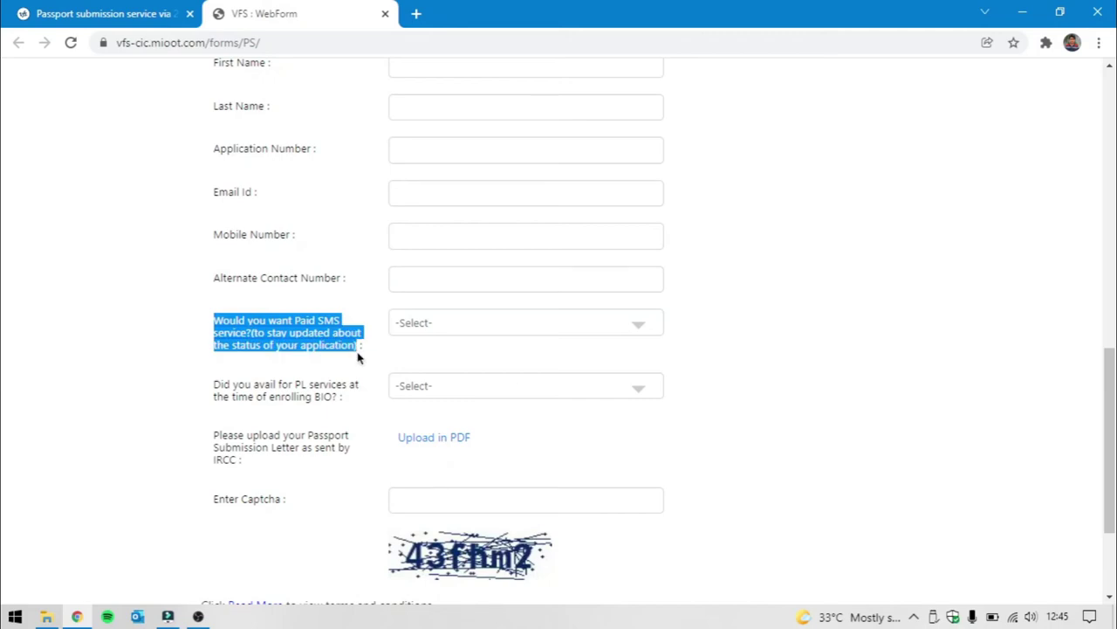
pyautogui.click(336, 364)
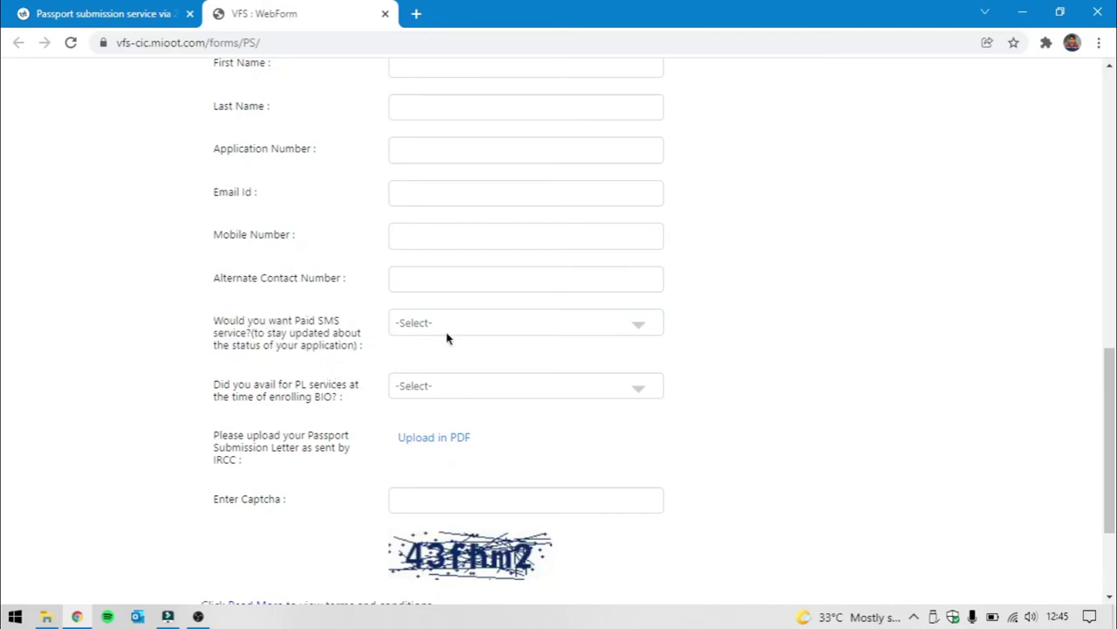
pyautogui.scroll(-1, 451, 357)
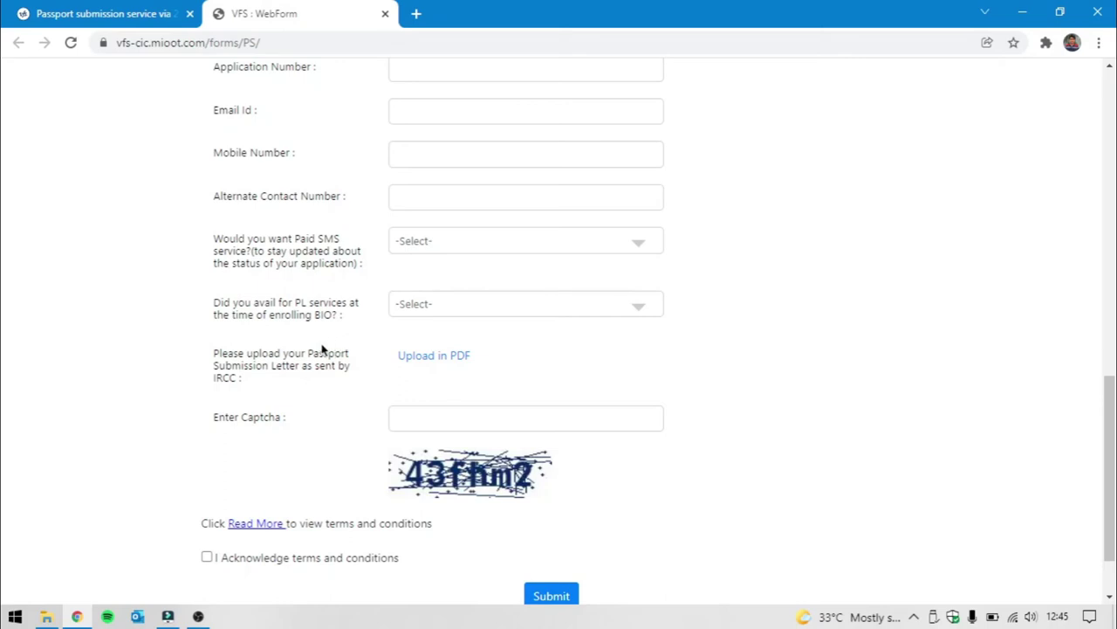
pyautogui.click(439, 236)
pyautogui.click(404, 290)
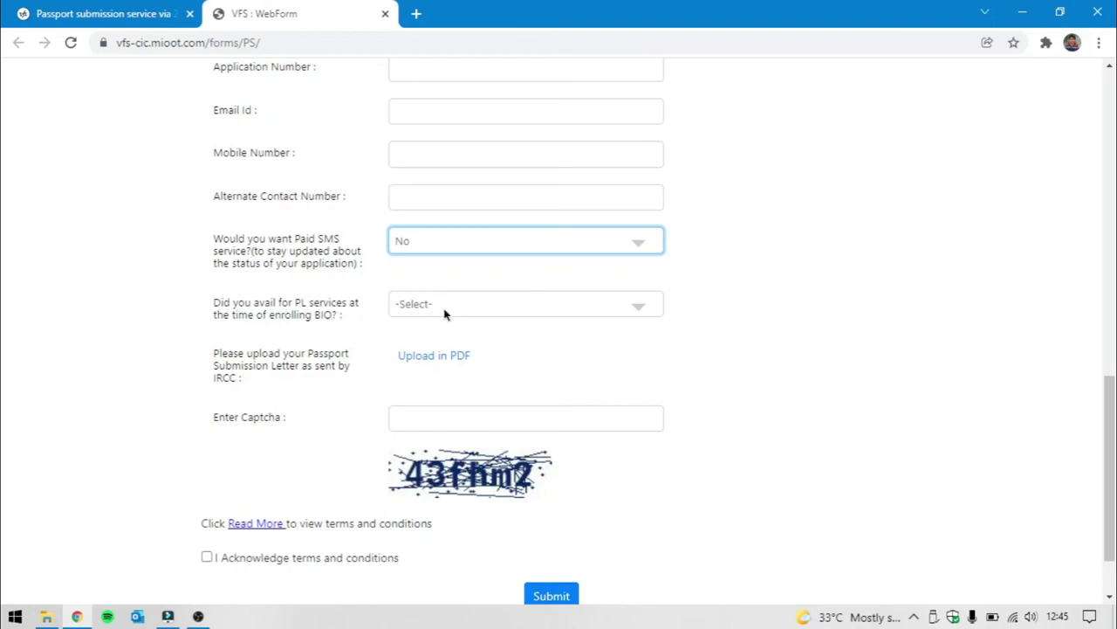
# Try Yes and No for the PL services question, examining the tracking number and upload fields each answer requires
pyautogui.click(491, 306)
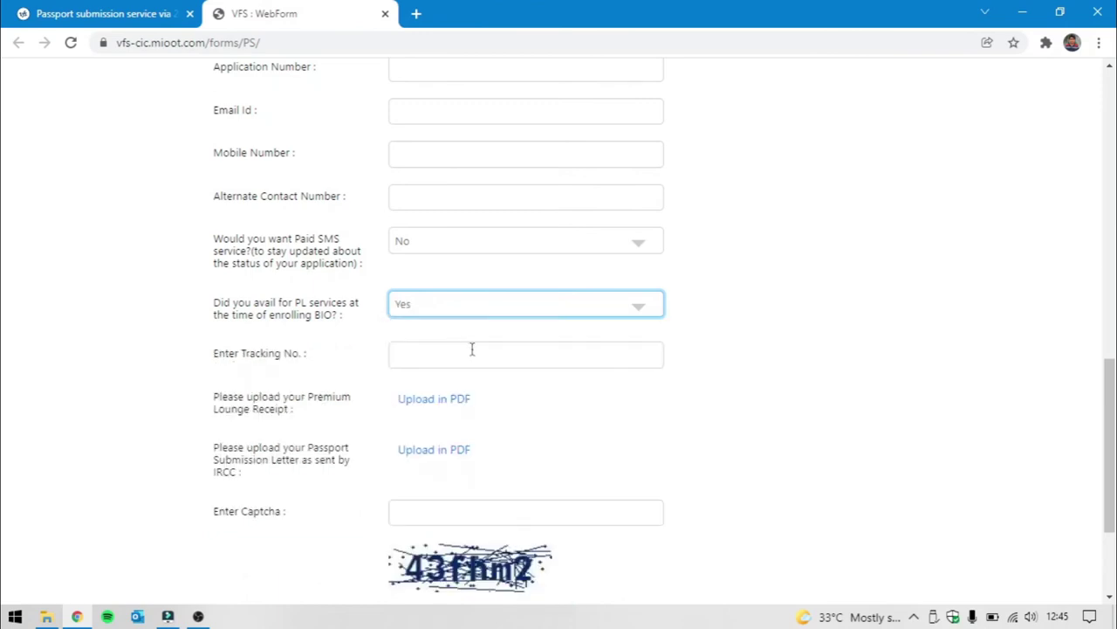
pyautogui.click(469, 352)
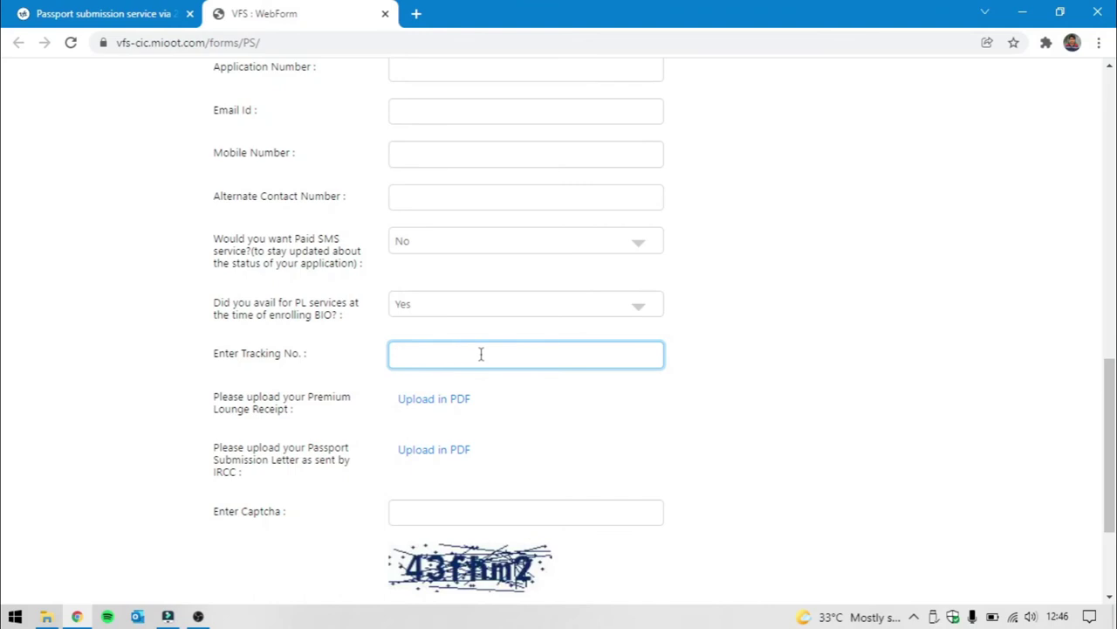
pyautogui.scroll(-1, 484, 379)
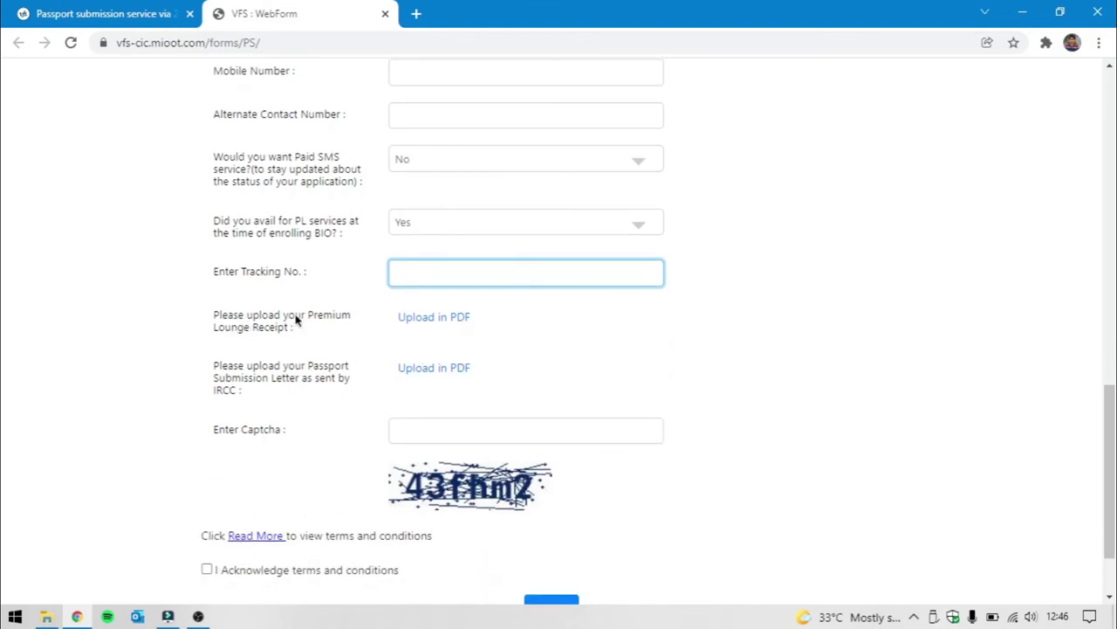
pyautogui.click(428, 225)
pyautogui.click(408, 275)
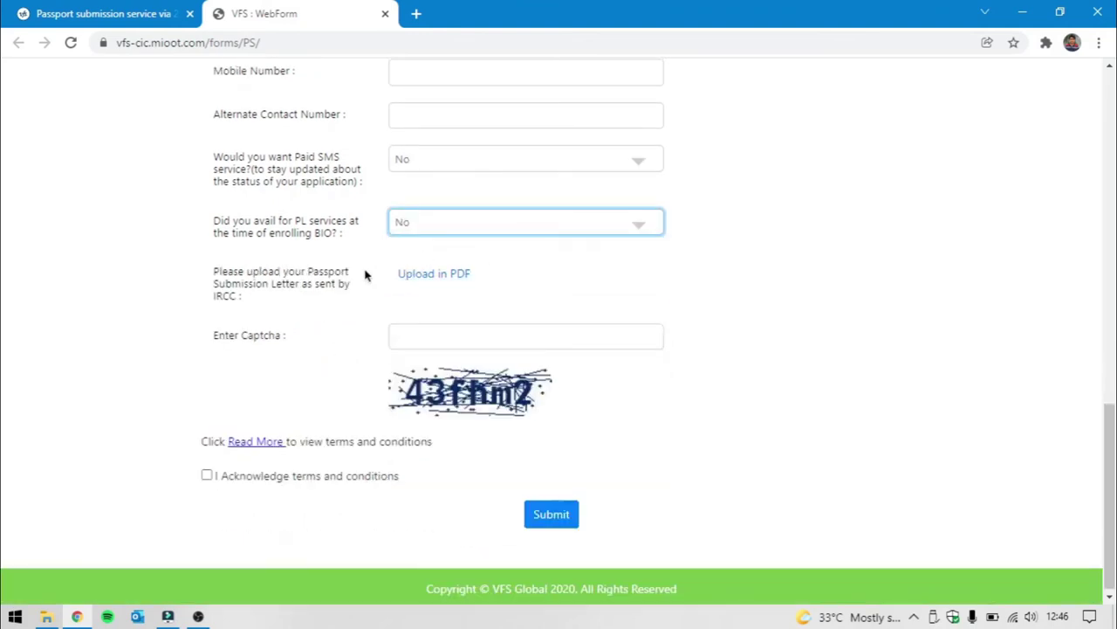
pyautogui.click(419, 221)
pyautogui.click(403, 259)
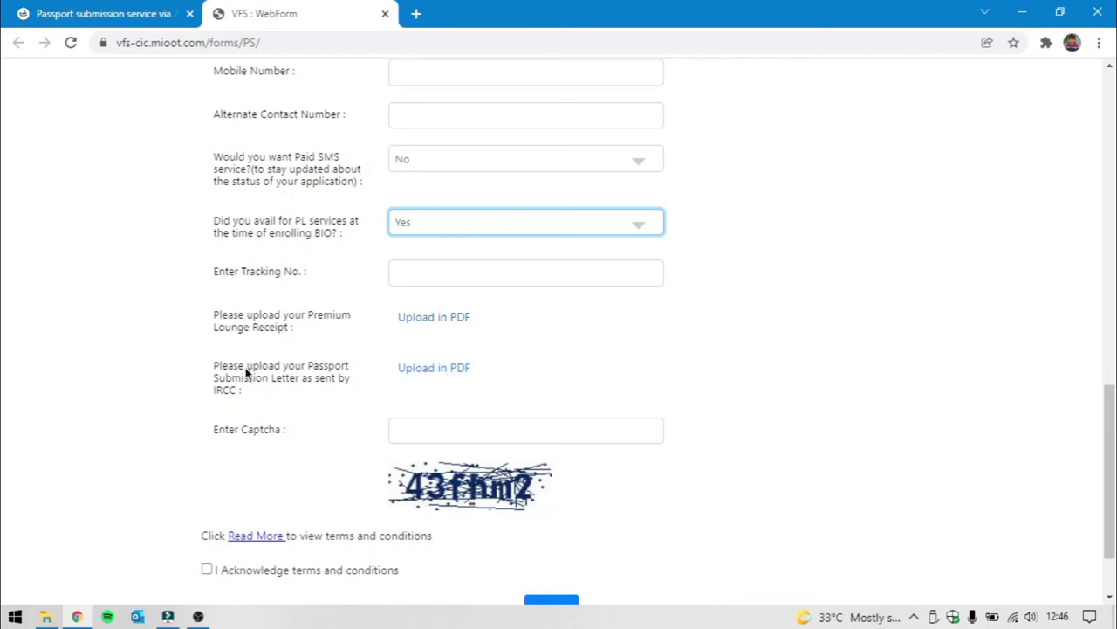
# Set the answer about PL services at biometrics enrolment to No and read the passport submission letter upload requirement
pyautogui.click(427, 225)
pyautogui.click(420, 270)
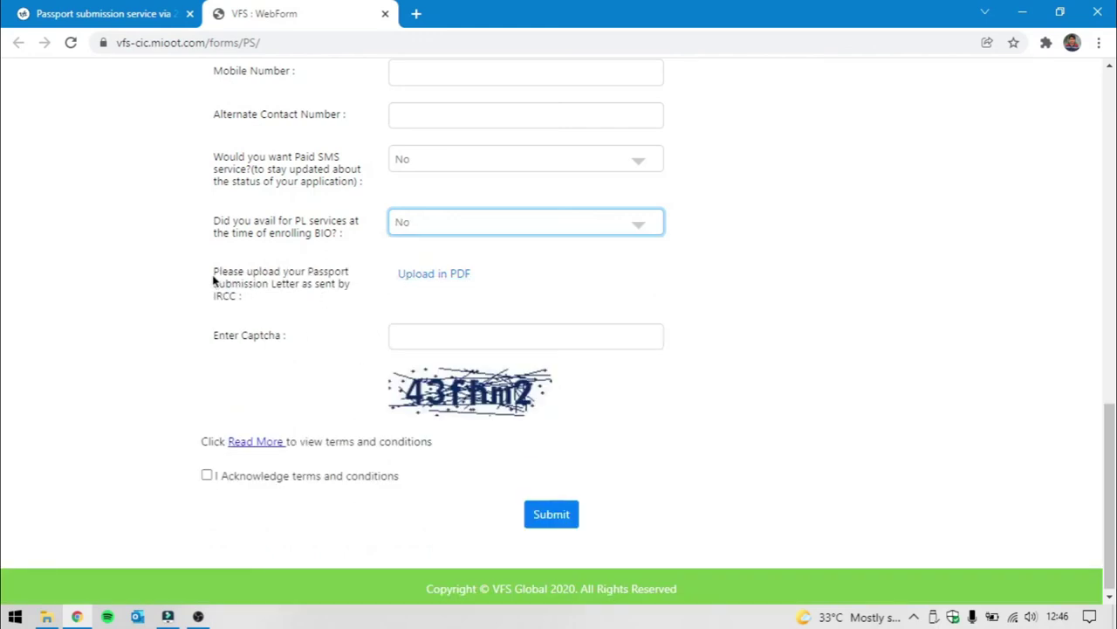
pyautogui.moveTo(206, 278); pyautogui.dragTo(270, 310)
pyautogui.click(281, 304)
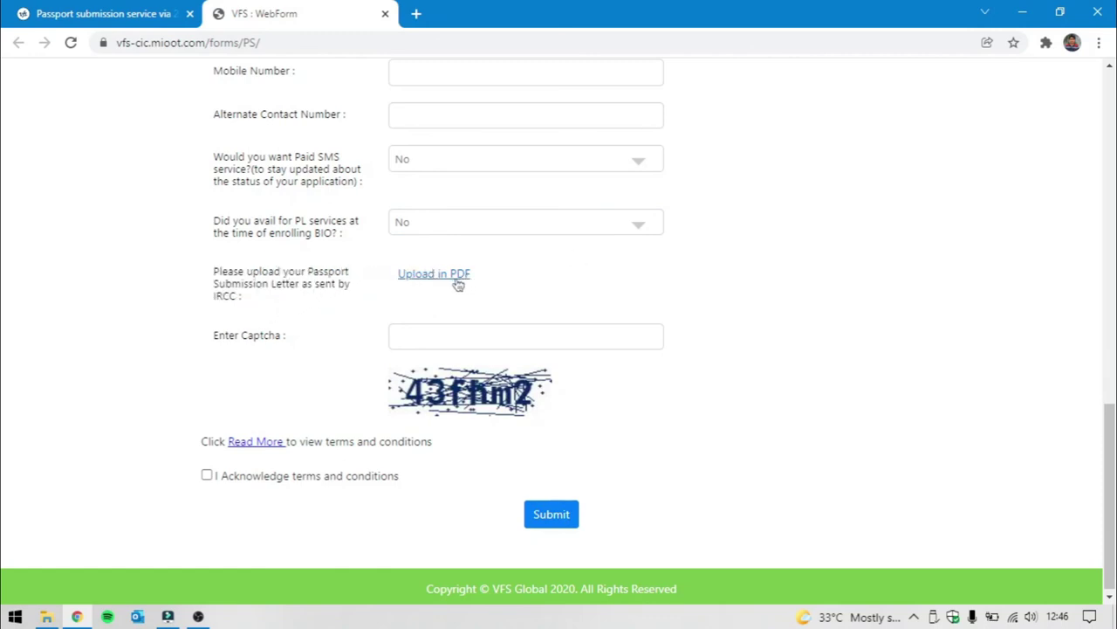
# Go over the captcha field and acknowledge the terms and conditions
pyautogui.click(450, 335)
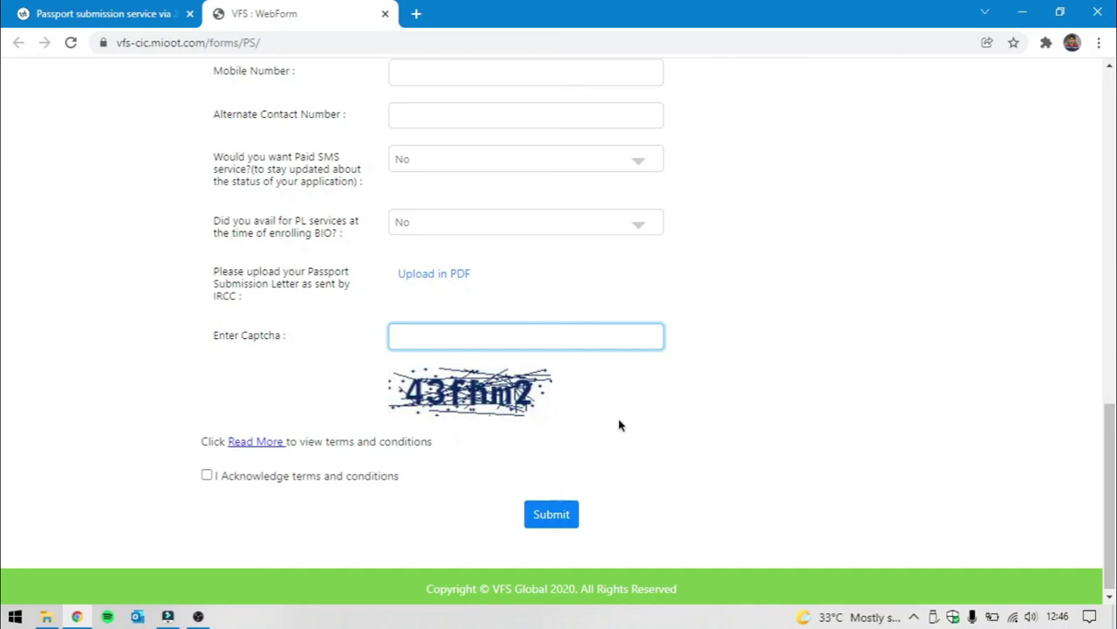
pyautogui.click(207, 475)
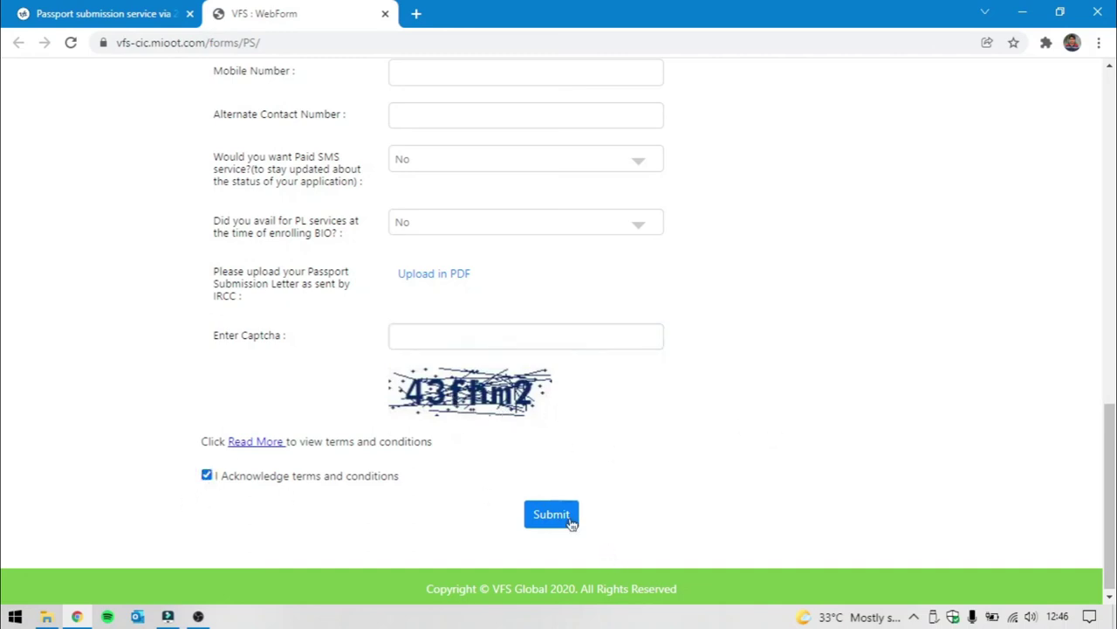